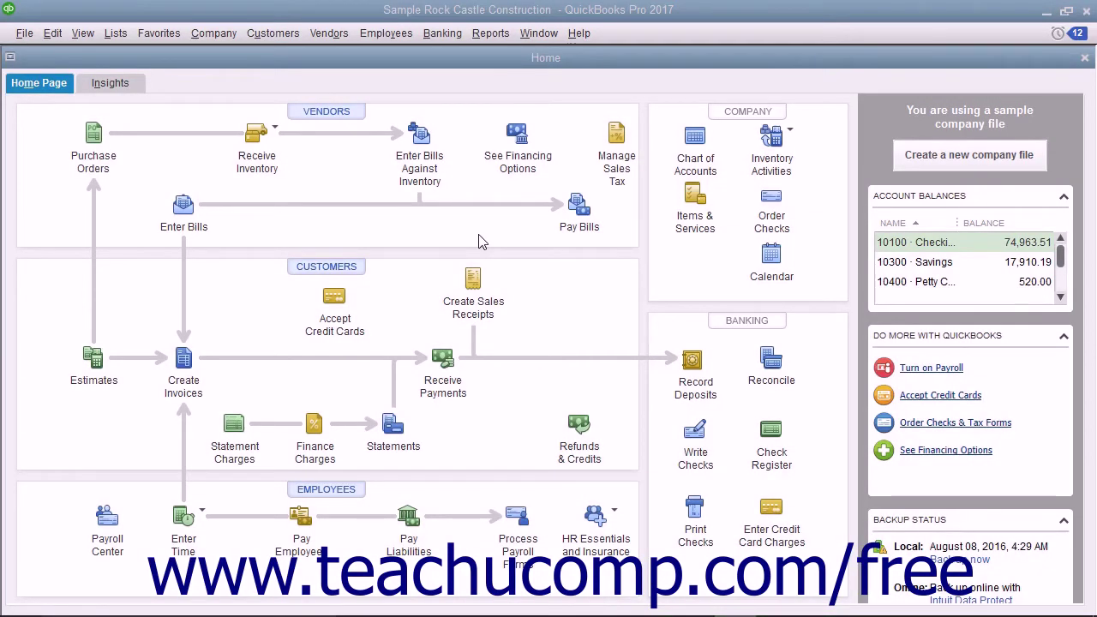
# Open the Pay Bills window from the Vendors menu.
pyautogui.click(331, 31)
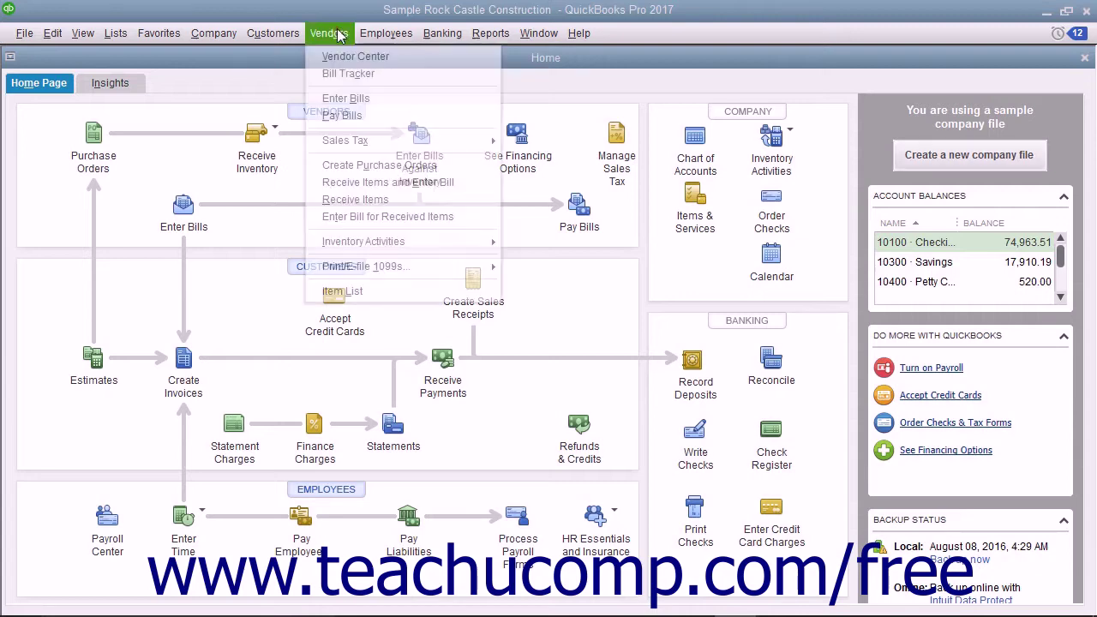
pyautogui.click(342, 117)
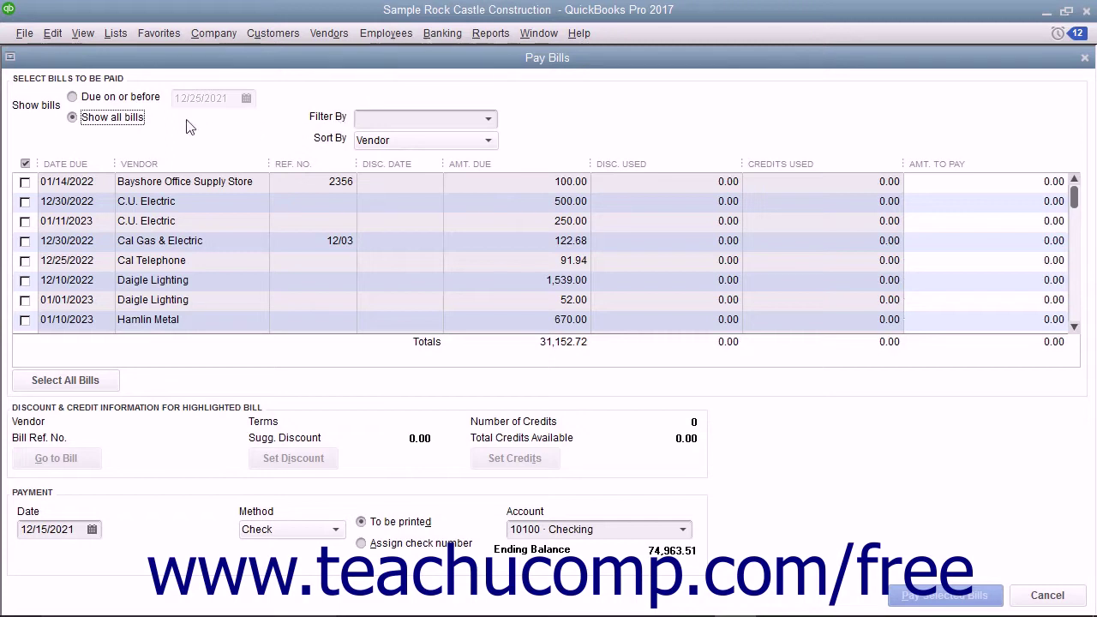
# Show all unpaid bills and mark the Bayshore Office Supply Store bill for payment.
pyautogui.click(120, 97)
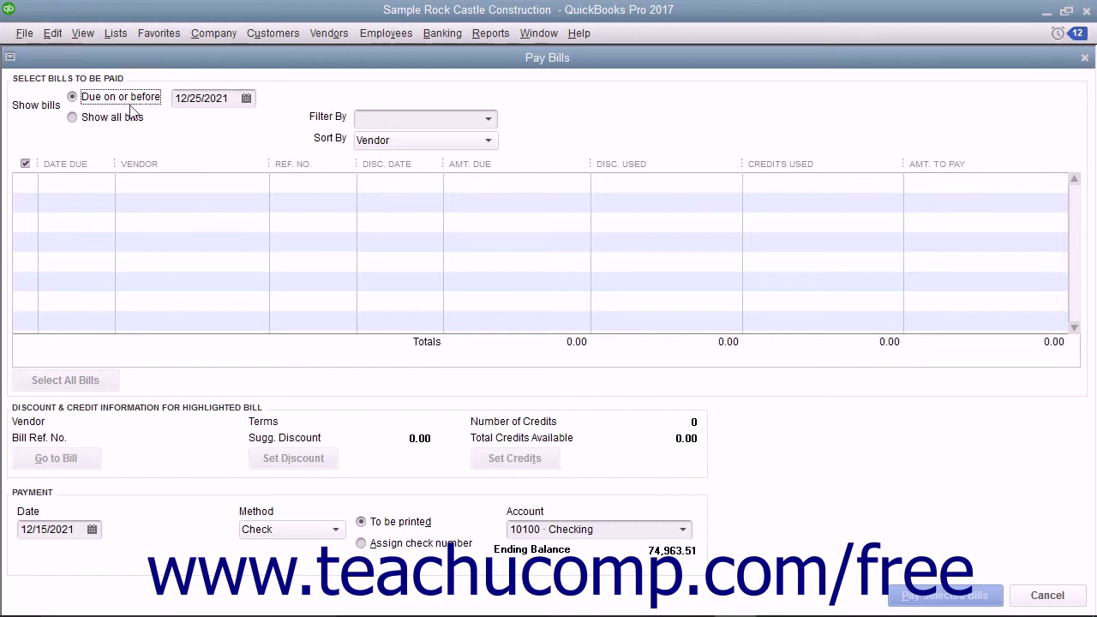
pyautogui.click(128, 119)
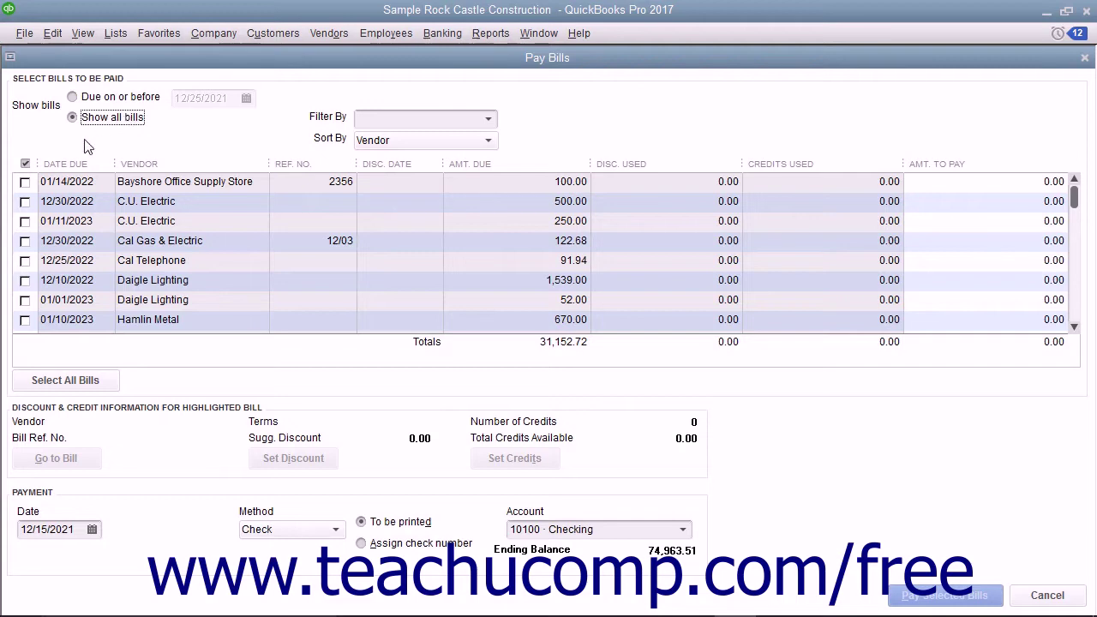
pyautogui.click(25, 182)
pyautogui.click(25, 182)
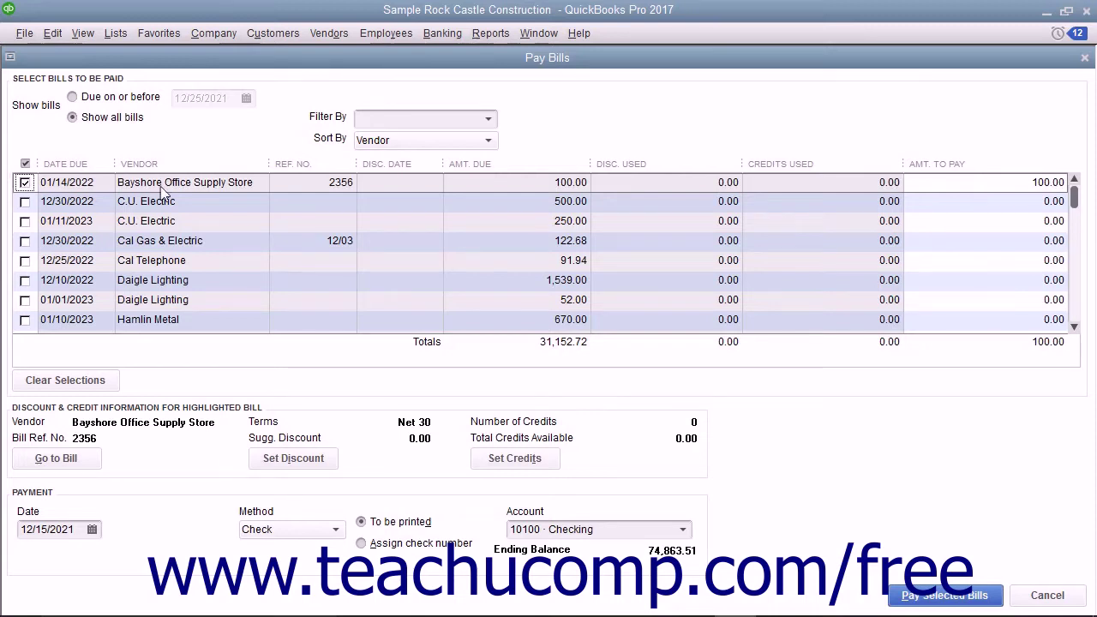
# Confirm the 100.00 amount to pay and open the original Bayshore bill for review.
pyautogui.click(972, 183)
pyautogui.click(972, 182)
pyautogui.click(424, 410)
pyautogui.click(63, 460)
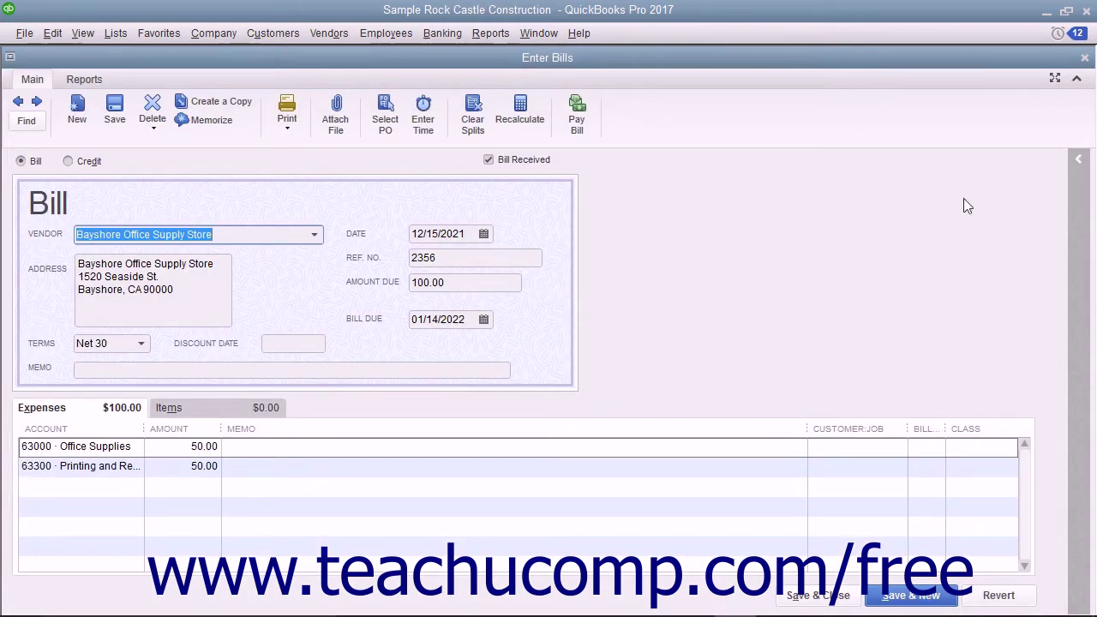
pyautogui.click(1085, 58)
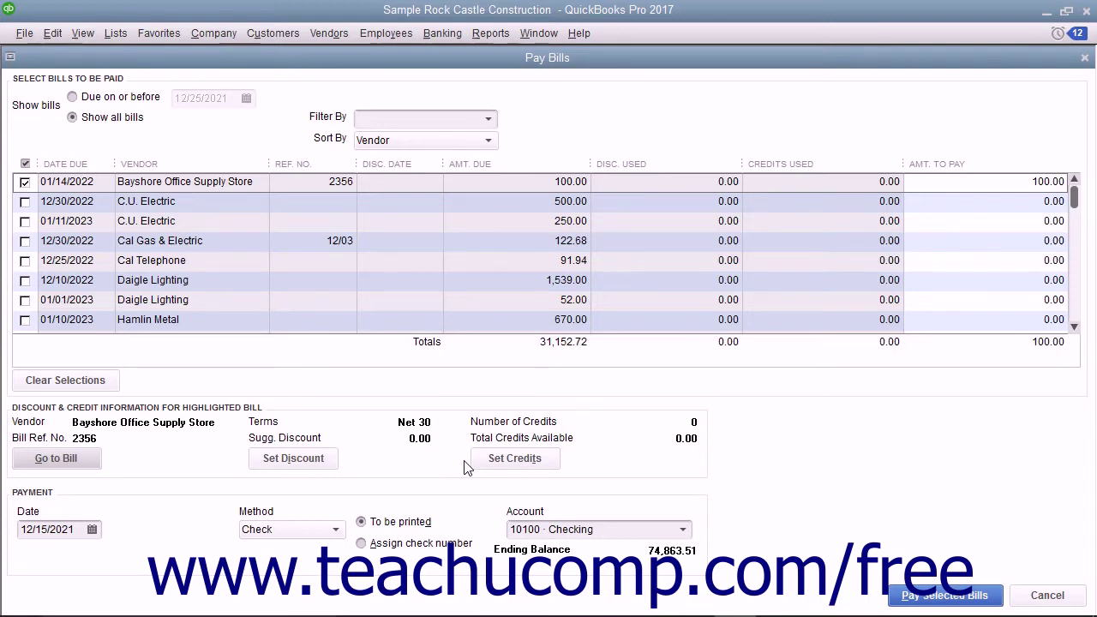
# Set the payment date to 12/15/2021 and keep Check as the payment method.
pyautogui.click(142, 501)
pyautogui.click(92, 529)
pyautogui.click(101, 533)
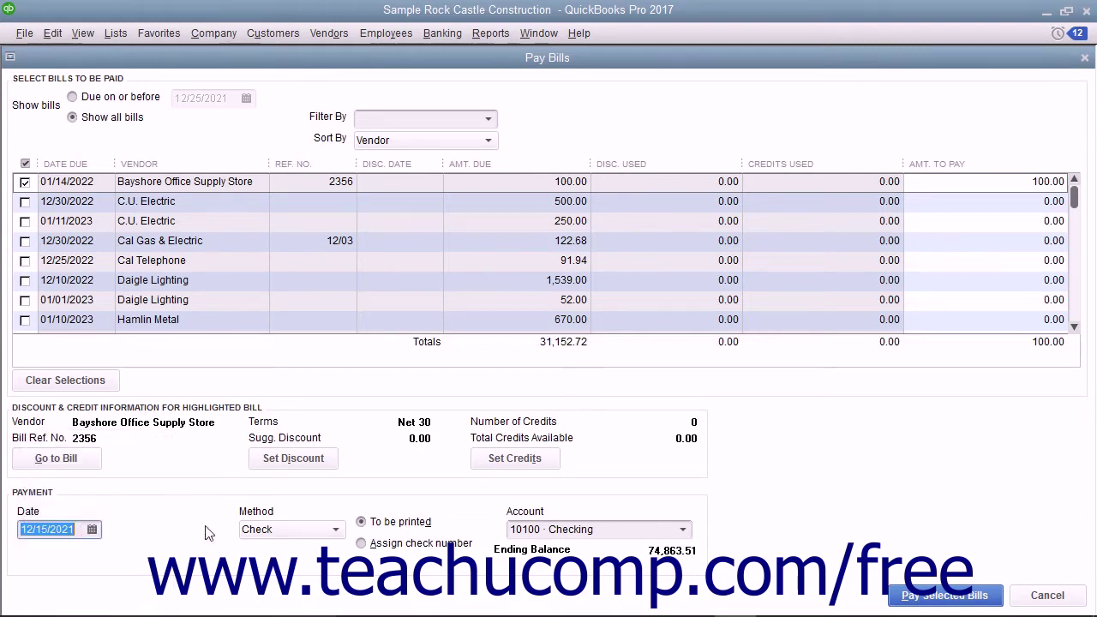
pyautogui.click(337, 532)
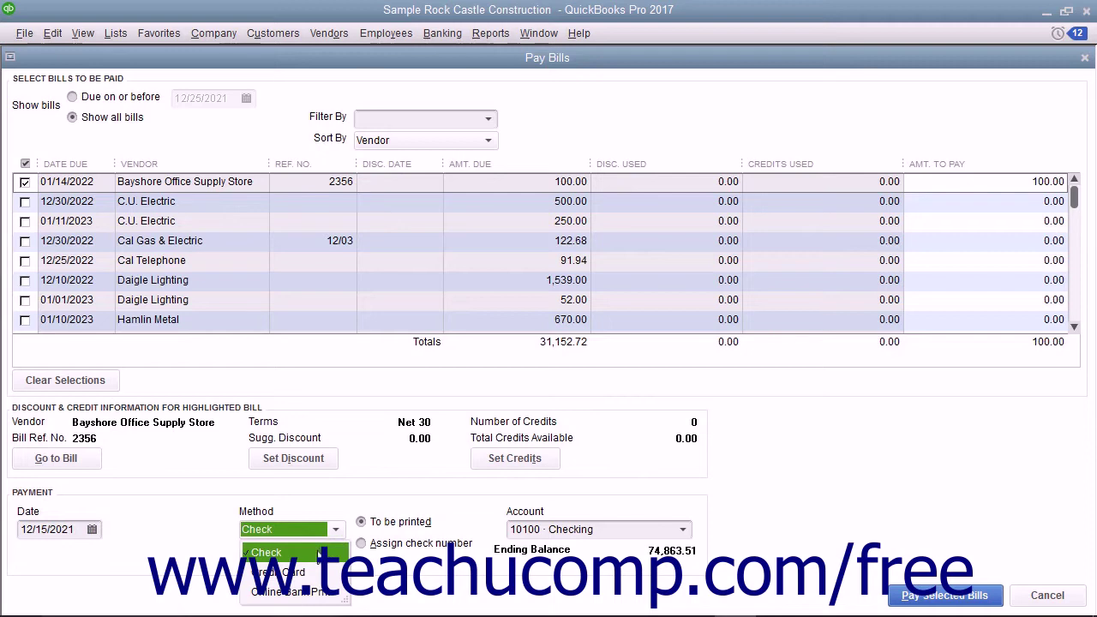
pyautogui.click(319, 553)
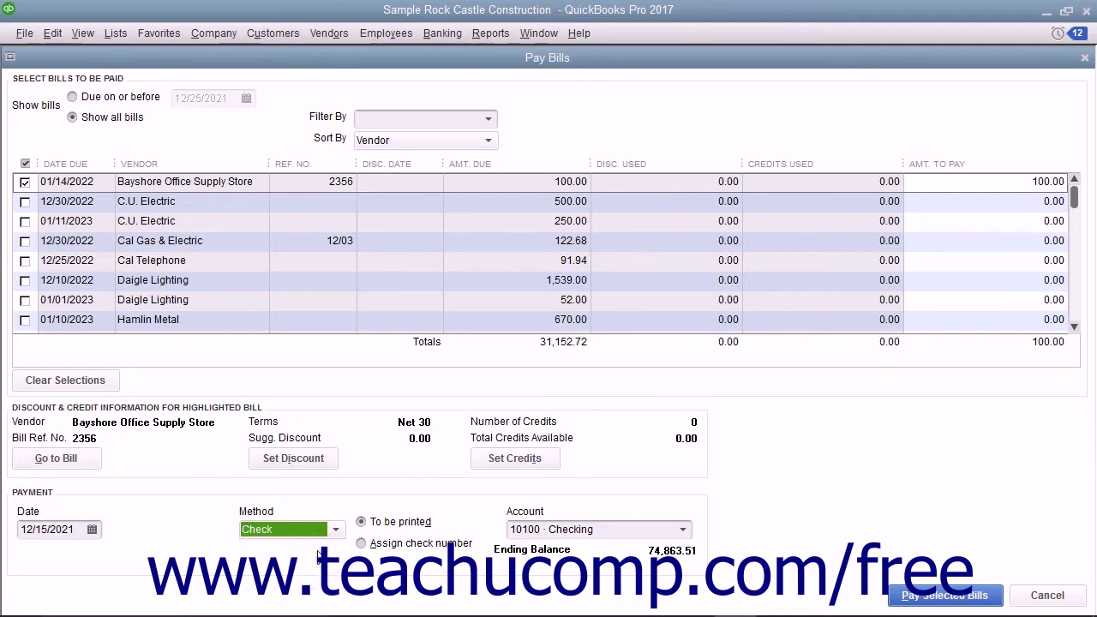
# Pay from 10100 Checking with the check set to be printed.
pyautogui.click(364, 523)
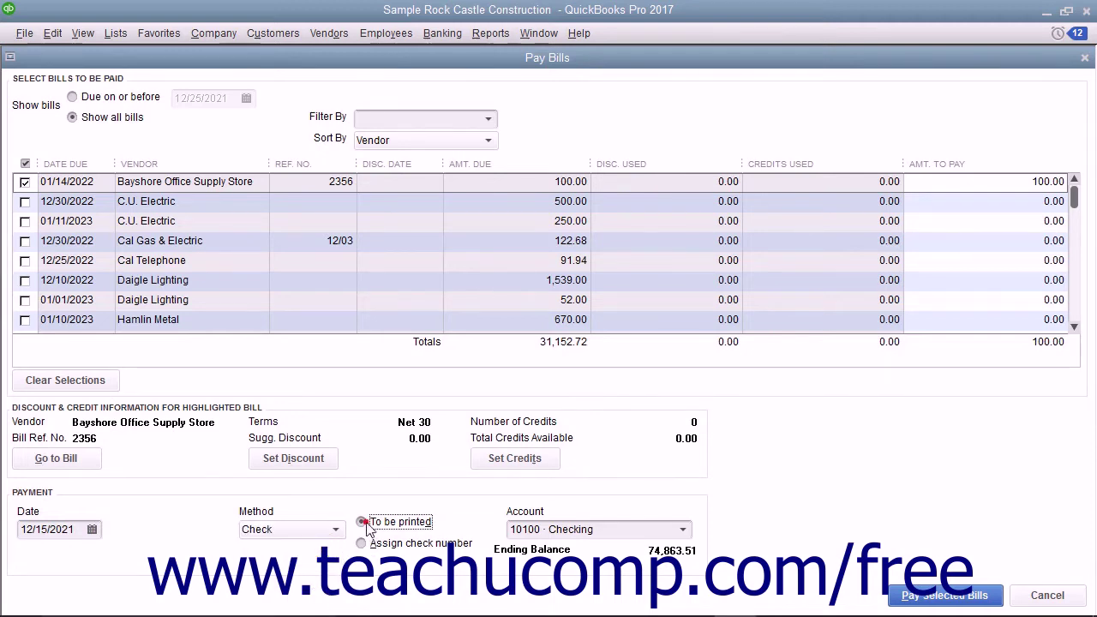
pyautogui.click(364, 544)
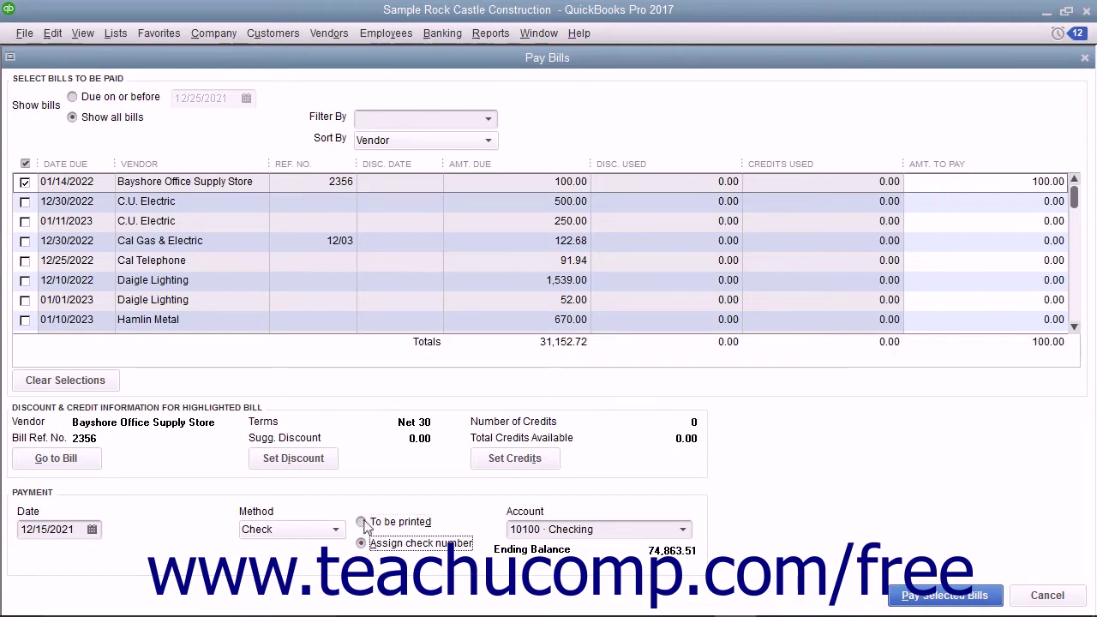
pyautogui.click(364, 524)
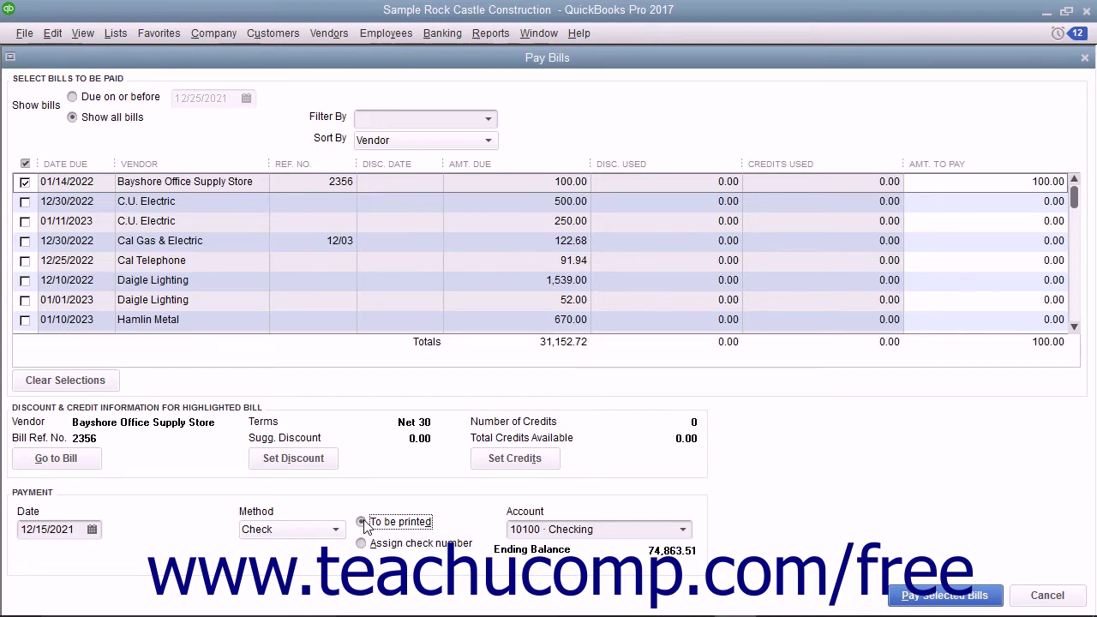
pyautogui.click(363, 545)
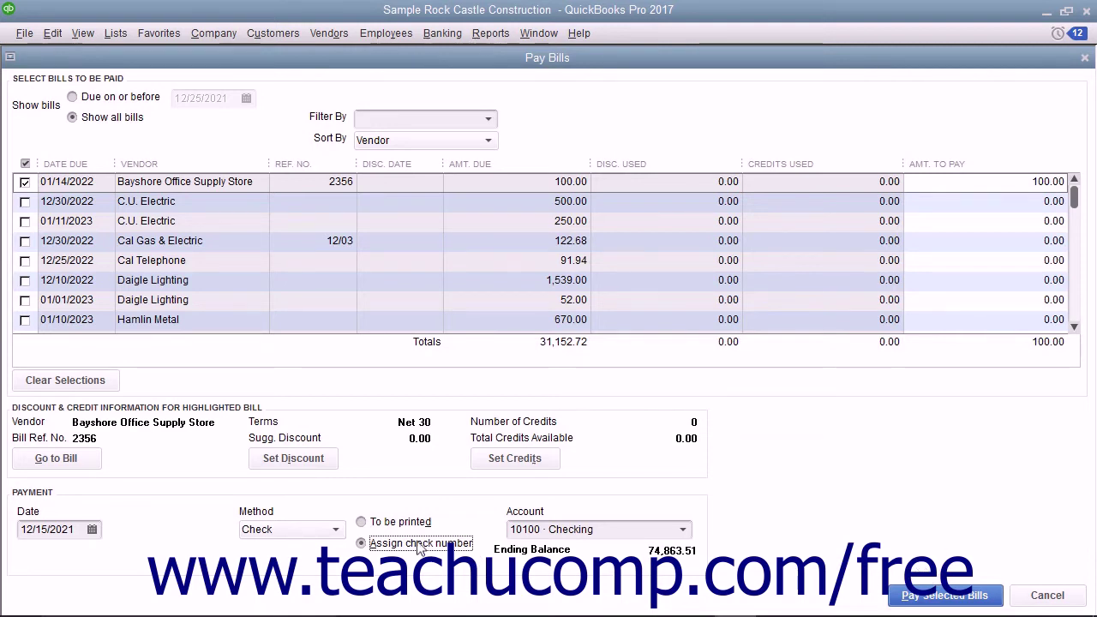
pyautogui.click(683, 530)
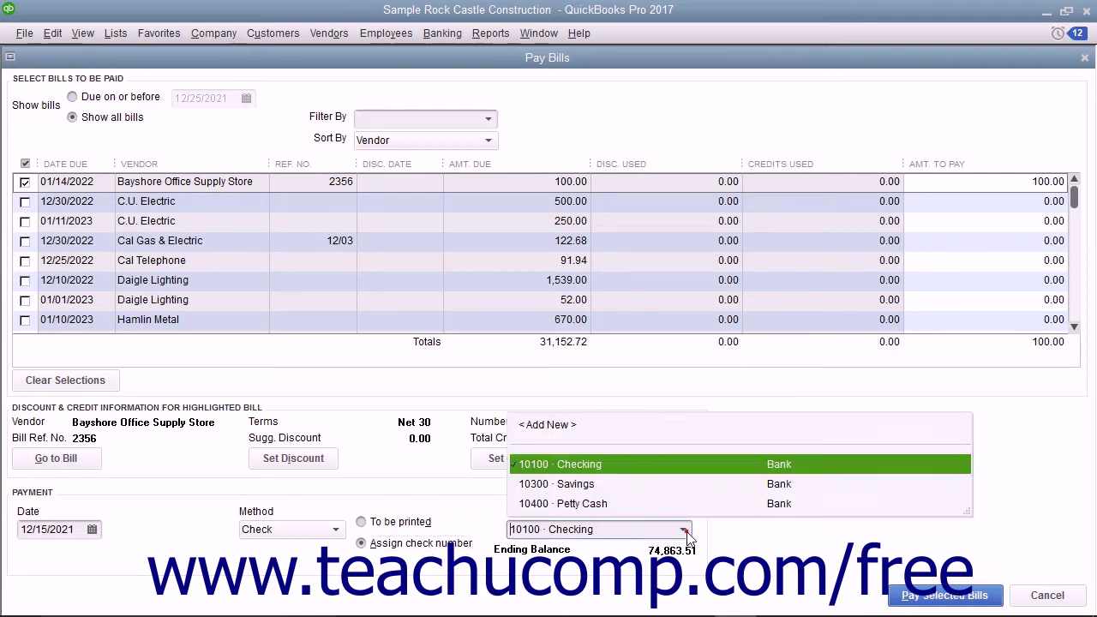
pyautogui.click(624, 472)
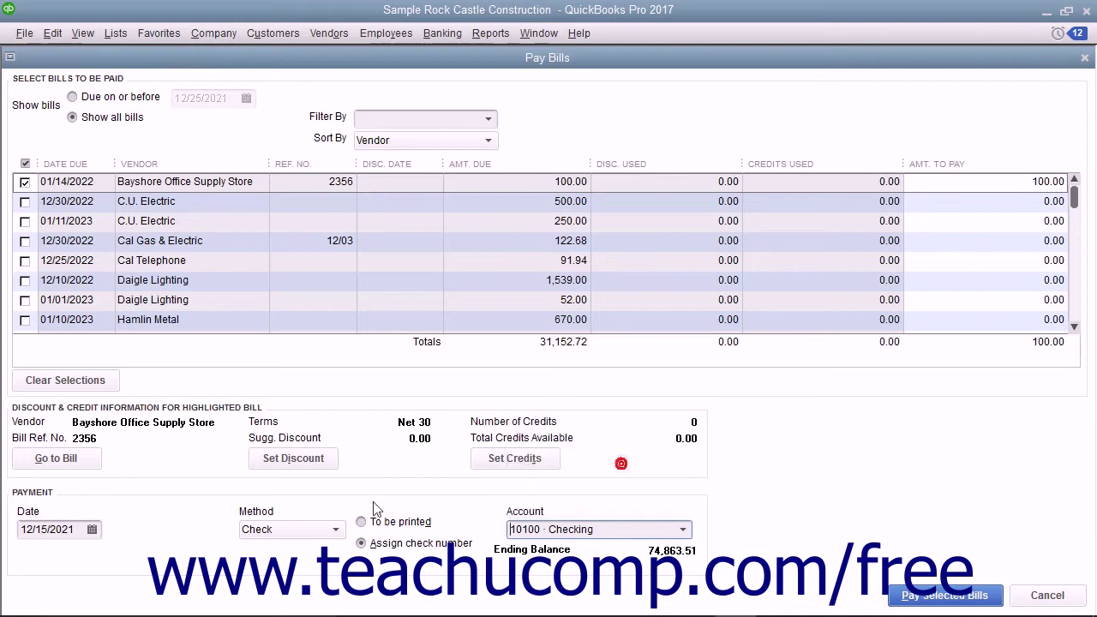
pyautogui.click(361, 522)
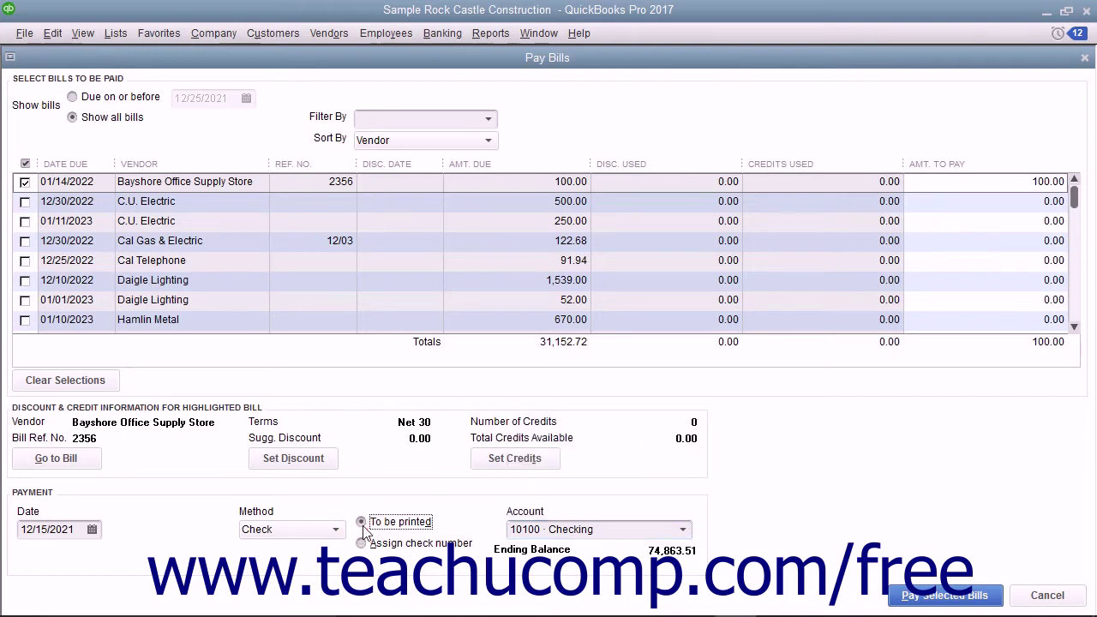
pyautogui.click(335, 530)
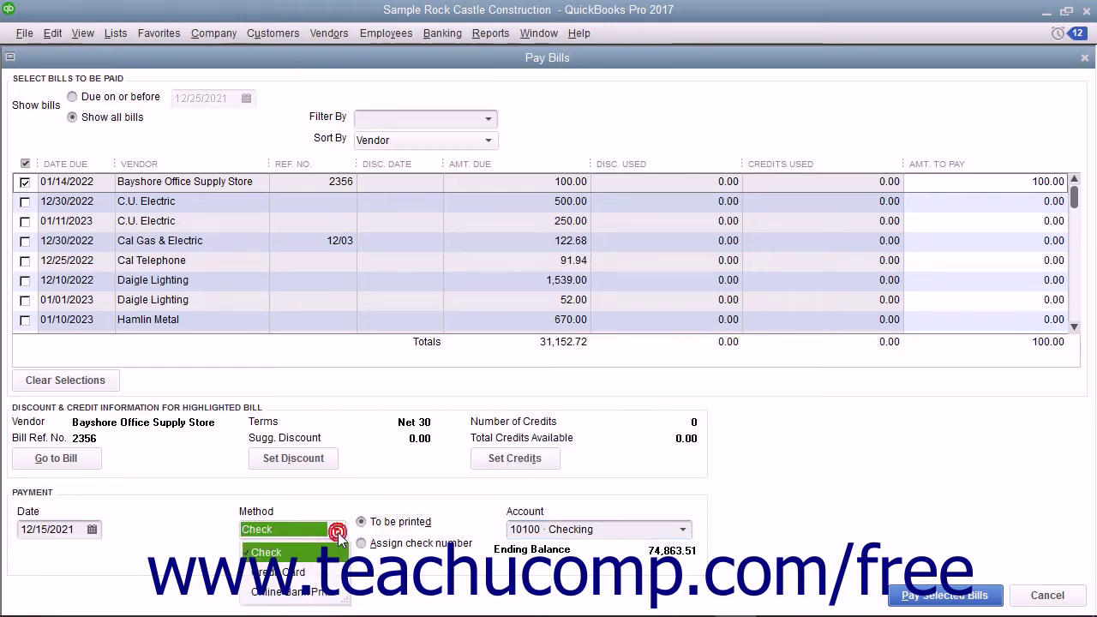
pyautogui.click(287, 573)
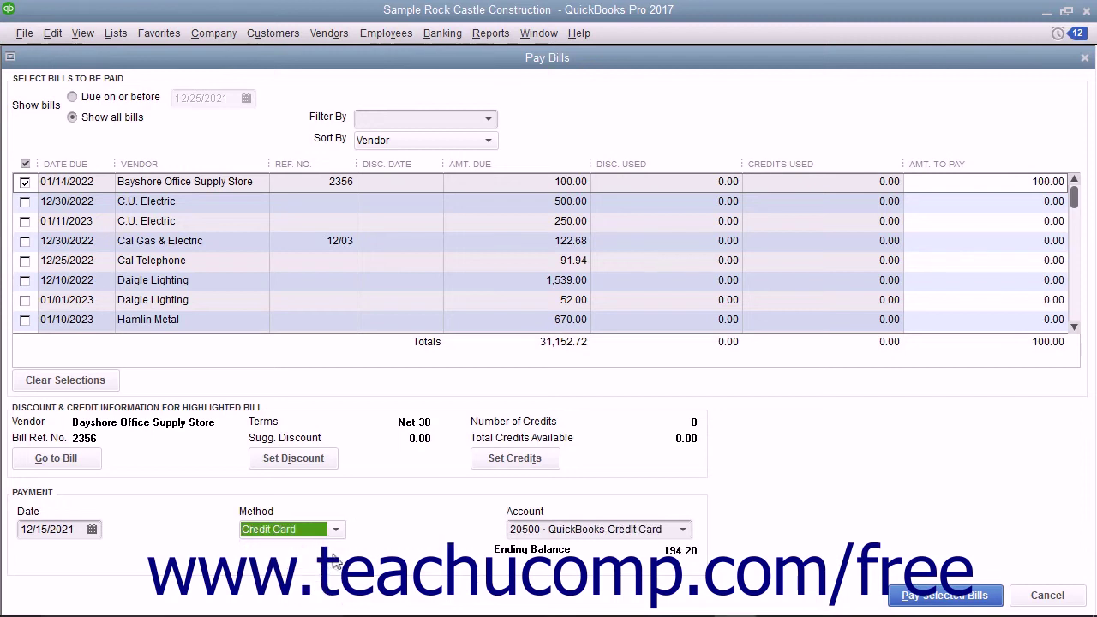
pyautogui.click(685, 530)
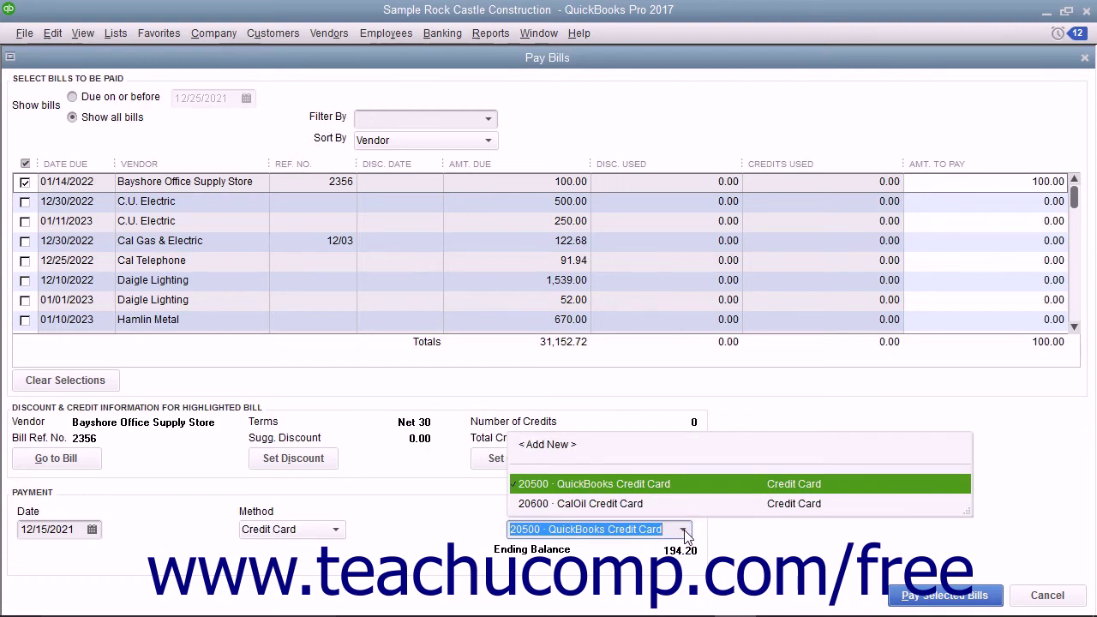
pyautogui.click(684, 526)
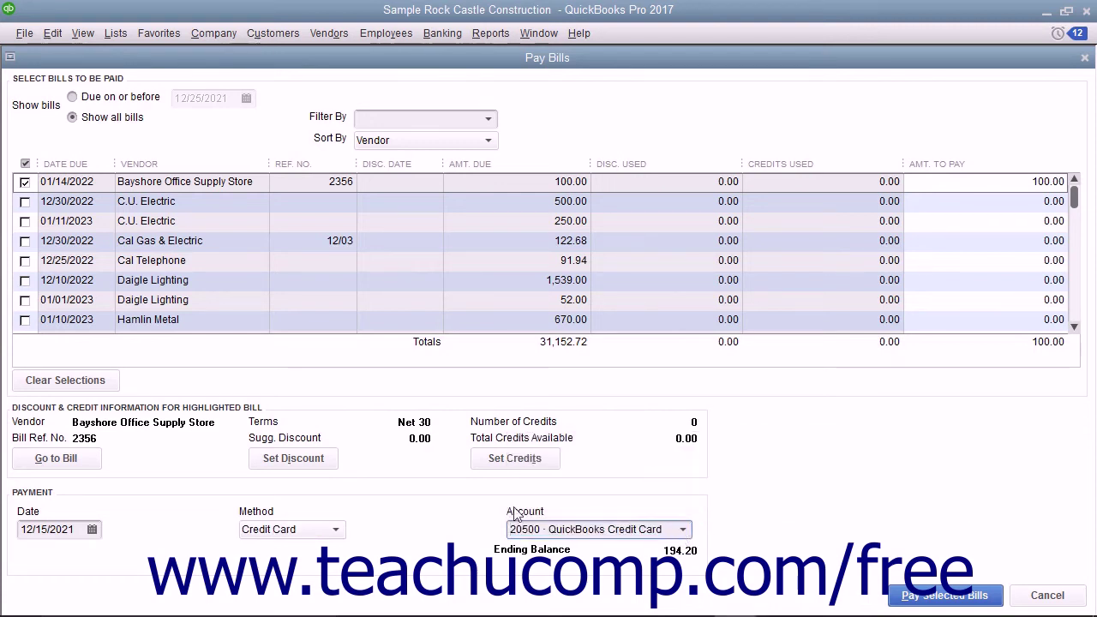
pyautogui.click(335, 529)
pyautogui.click(319, 551)
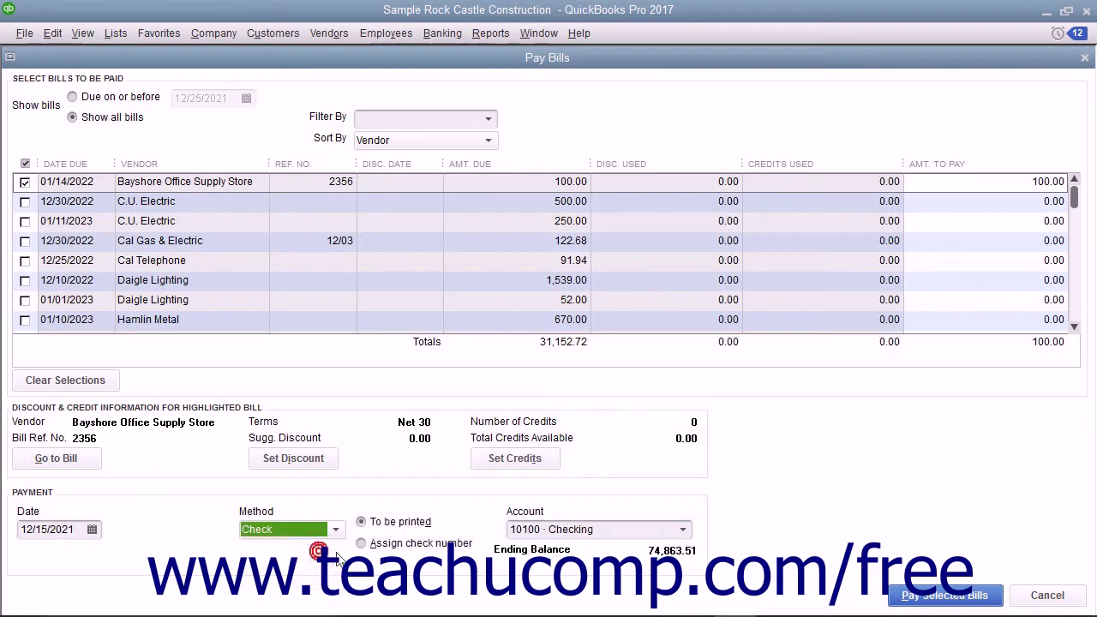
pyautogui.click(363, 523)
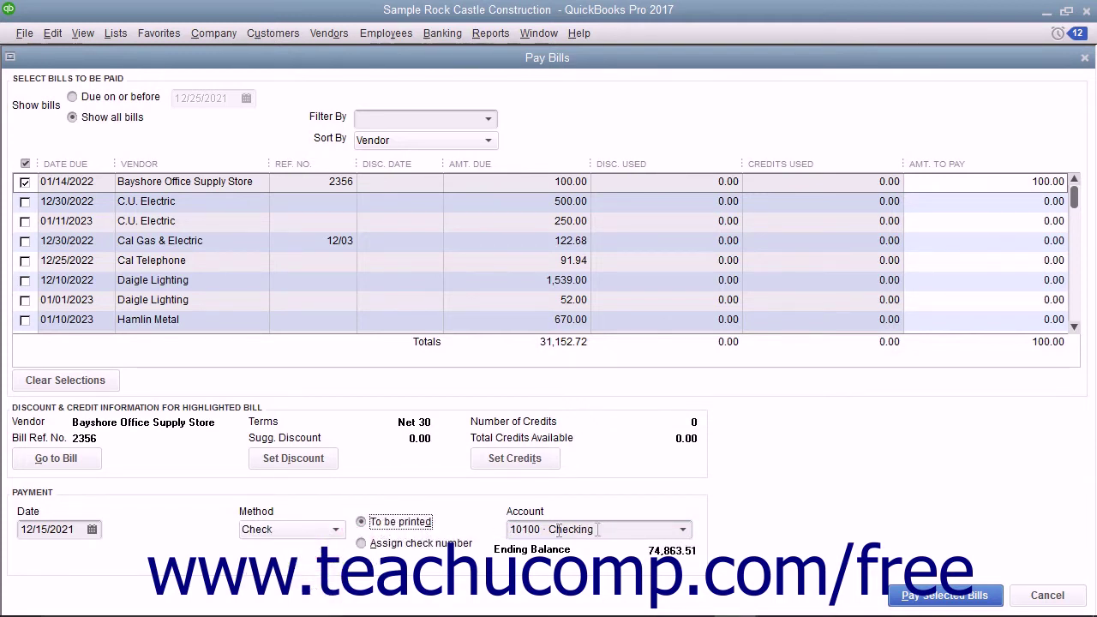
# Pay the 100.00 Bayshore bill and close the Payment Summary.
pyautogui.click(927, 596)
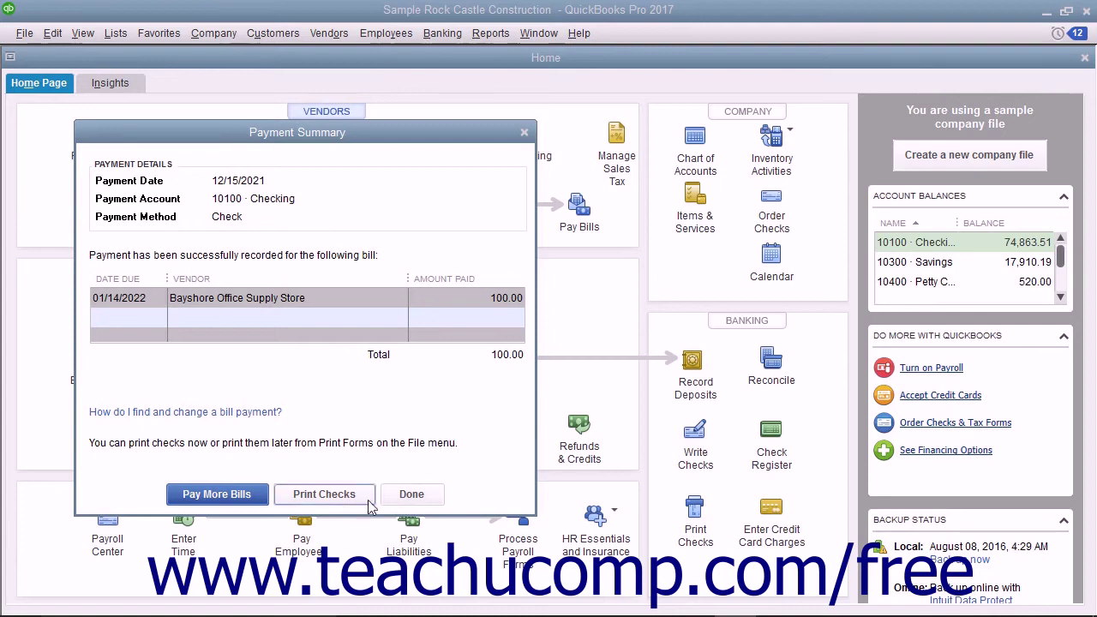
pyautogui.click(408, 497)
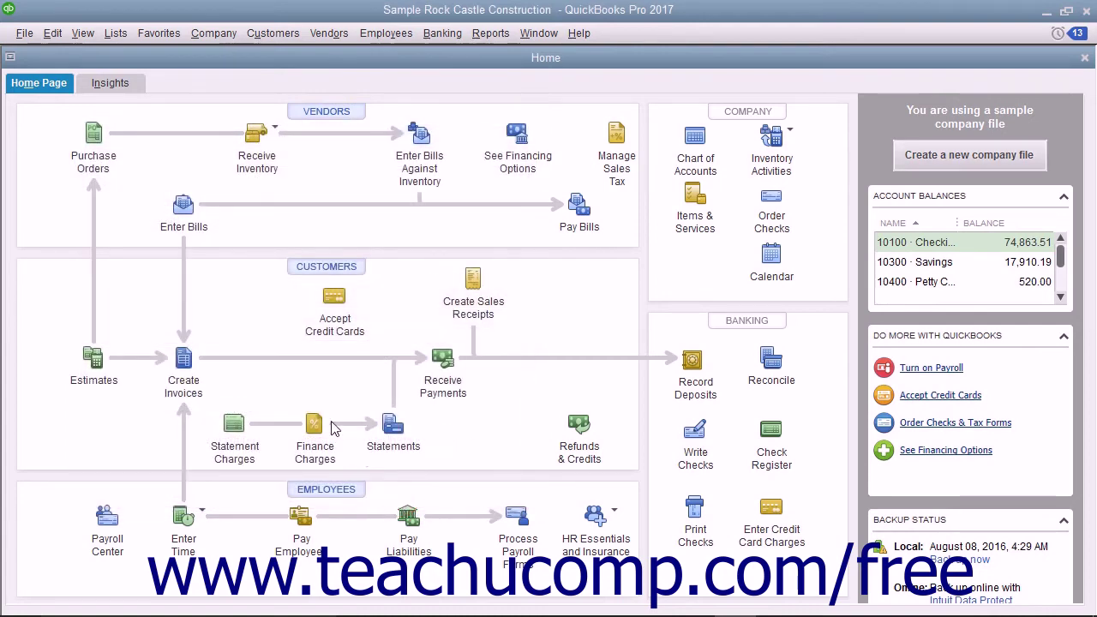
# From the Chart of Accounts, review the 20000 Accounts Payable register, then open the 10100 Checking register.
pyautogui.click(115, 32)
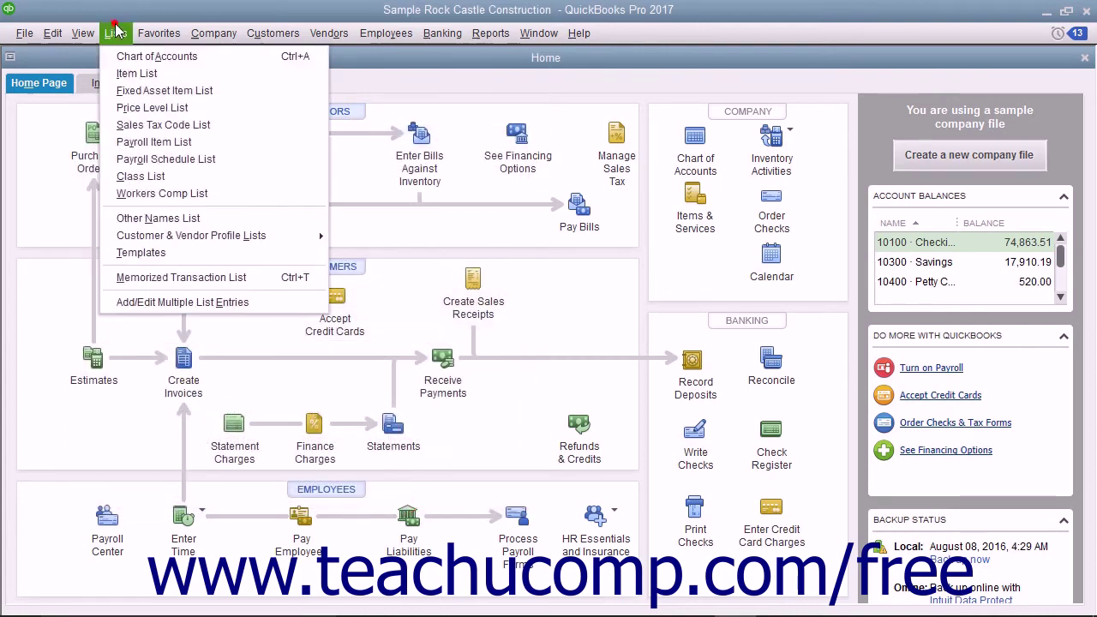
pyautogui.click(124, 58)
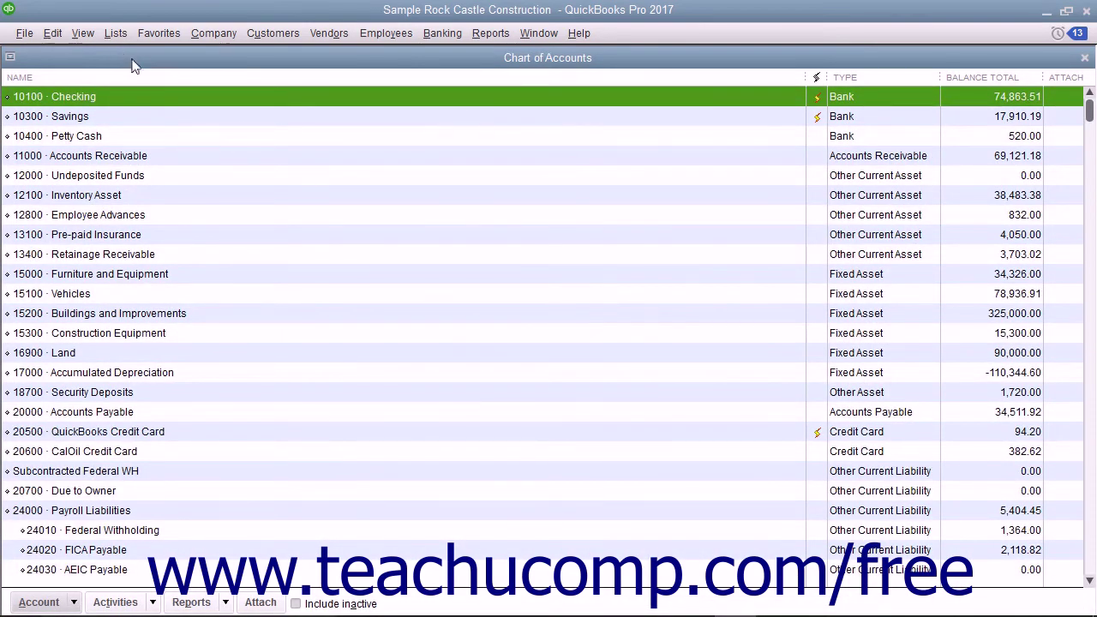
pyautogui.doubleClick(184, 414)
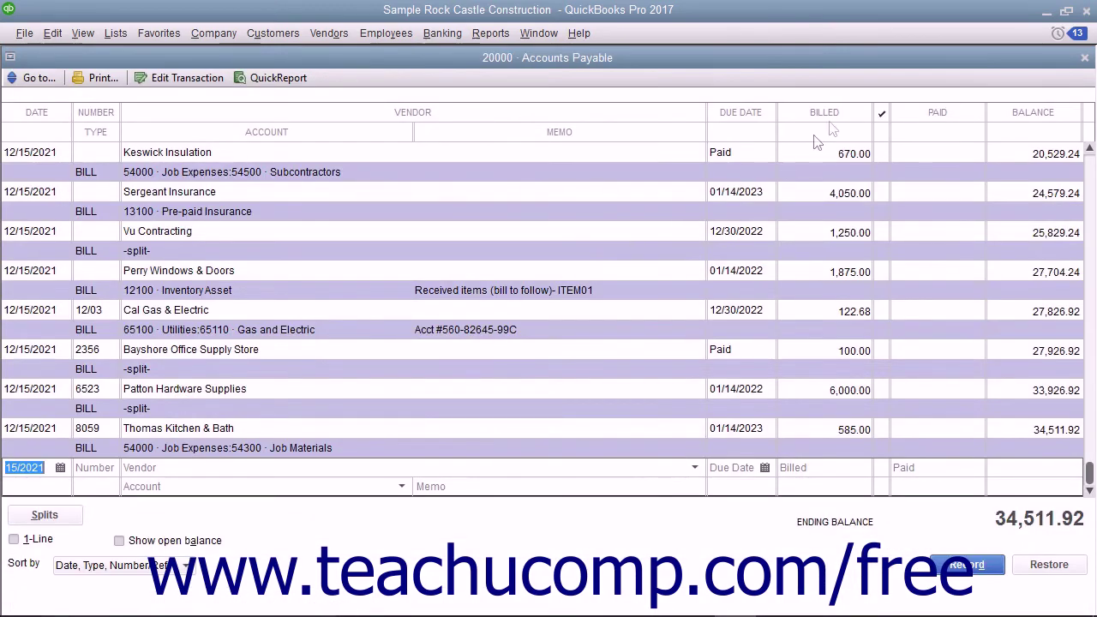
pyautogui.click(1085, 57)
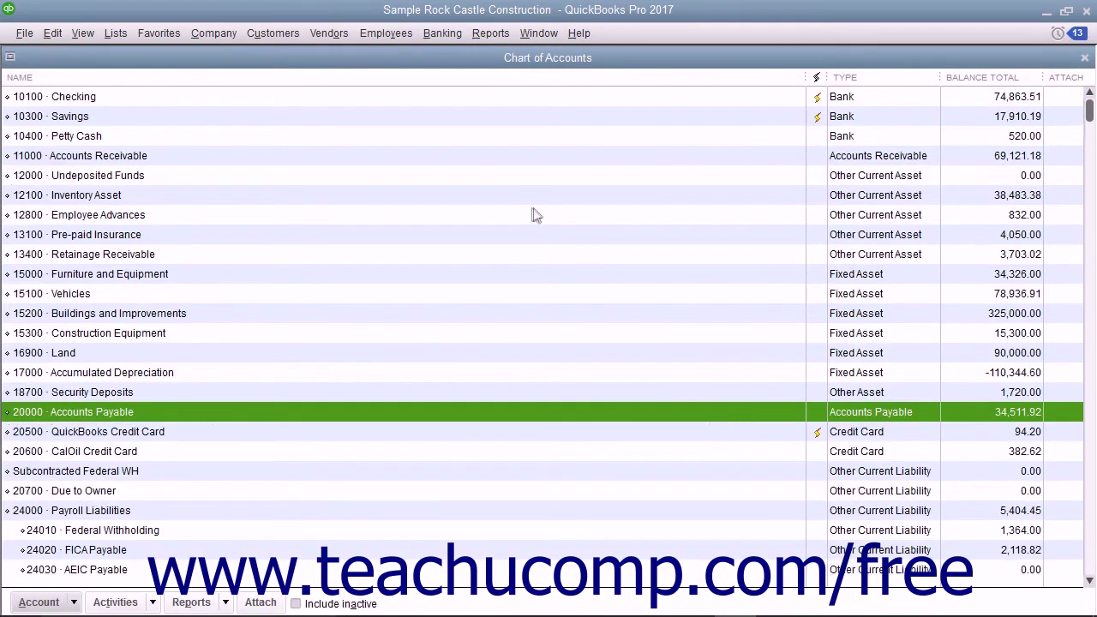
pyautogui.doubleClick(299, 96)
# Open the Bayshore 100.00 BILLPMT entry from the Checking register as a Bill Payments(Check) form.
pyautogui.click(313, 317)
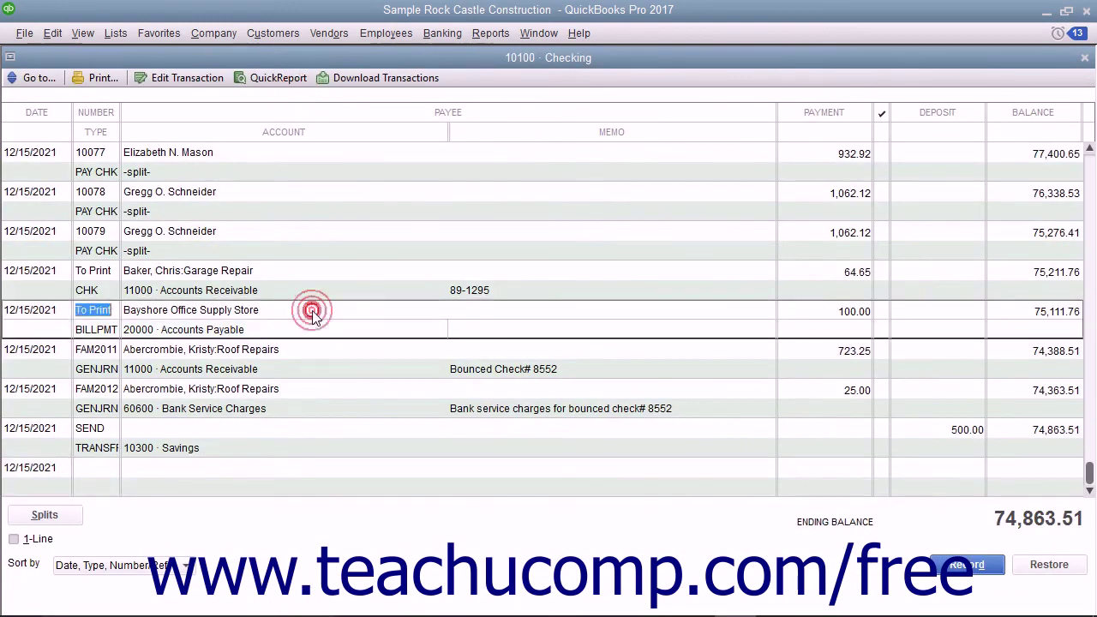
pyautogui.doubleClick(106, 331)
pyautogui.doubleClick(251, 320)
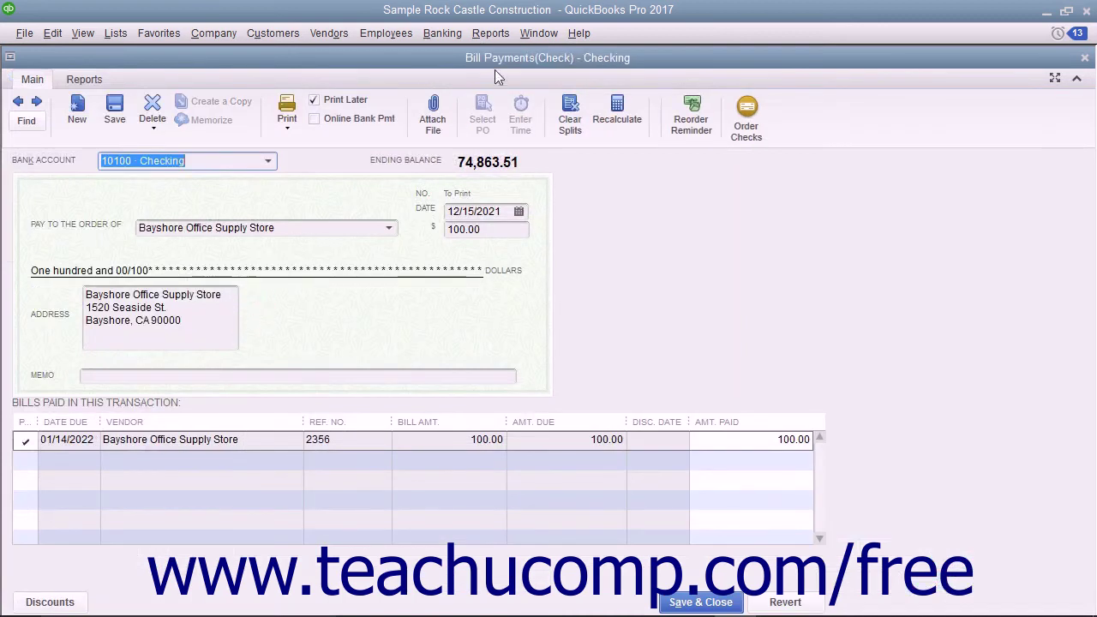